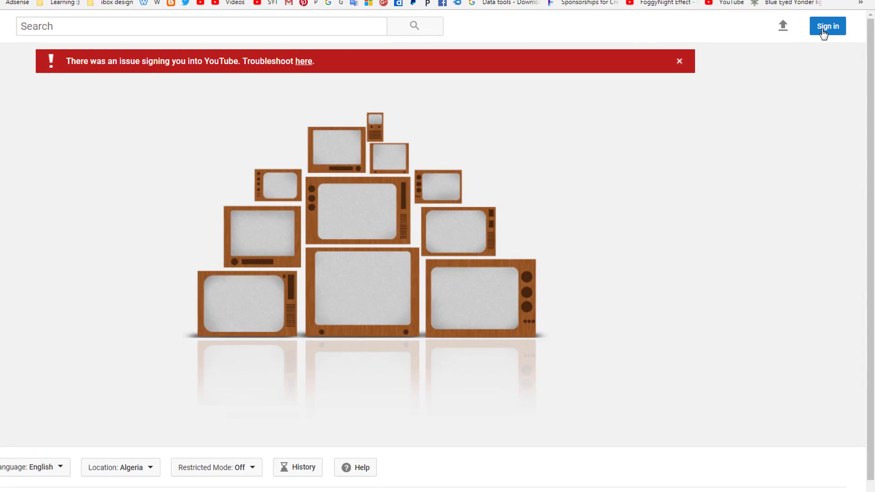
# Retry YouTube sign-in twice and highlight the sign-in error message that returns.
pyautogui.click(823, 33)
pyautogui.click(818, 25)
pyautogui.moveTo(97, 62); pyautogui.dragTo(384, 72)
pyautogui.click(384, 72)
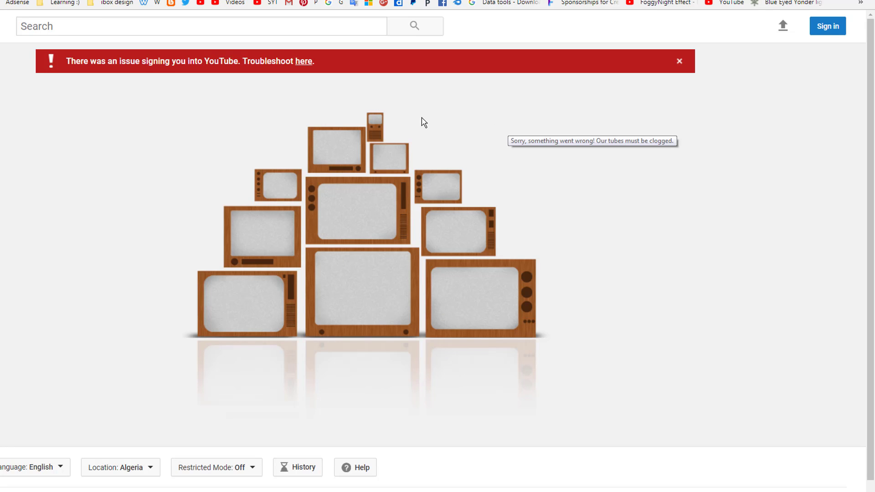
pyautogui.click(835, 1)
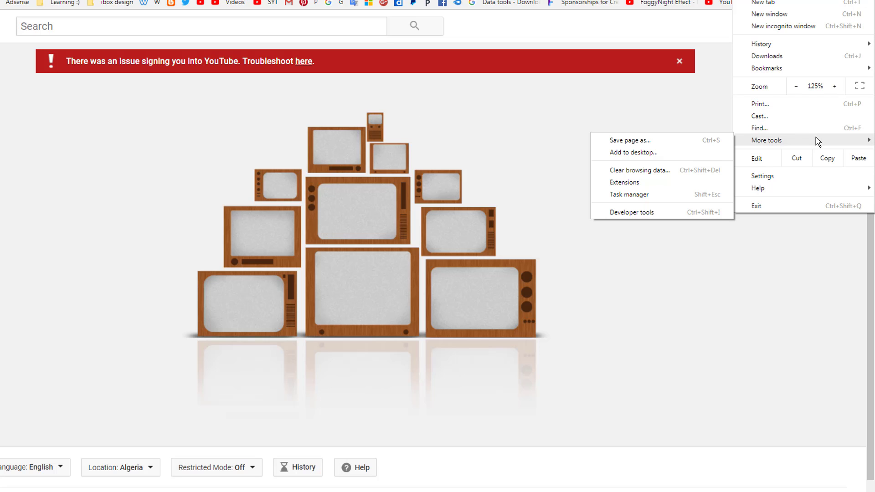
pyautogui.moveTo(603, 406)
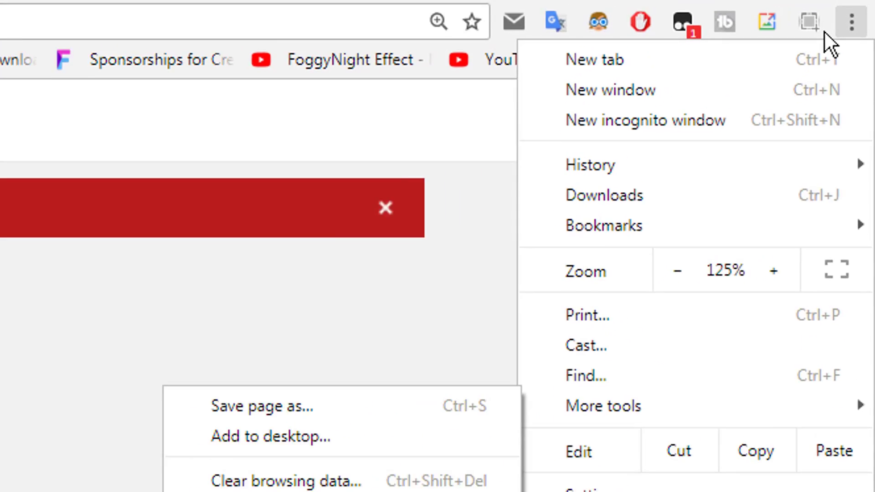
# Close and reopen Chrome's main menu to reach the More tools submenu.
pyautogui.click(871, 0)
pyautogui.click(864, 31)
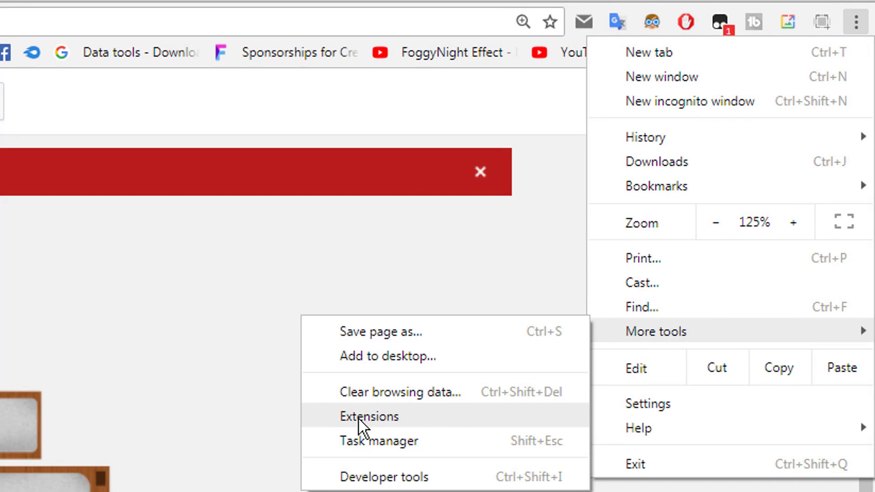
# Clear all-time browsing history, download history and cached images and files via Clear browsing data.
pyautogui.click(395, 390)
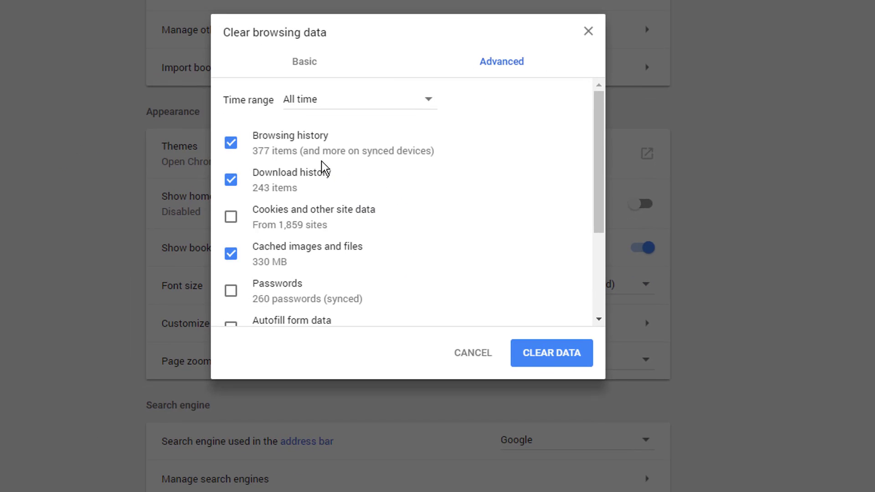
pyautogui.scroll(-3, 298, 226)
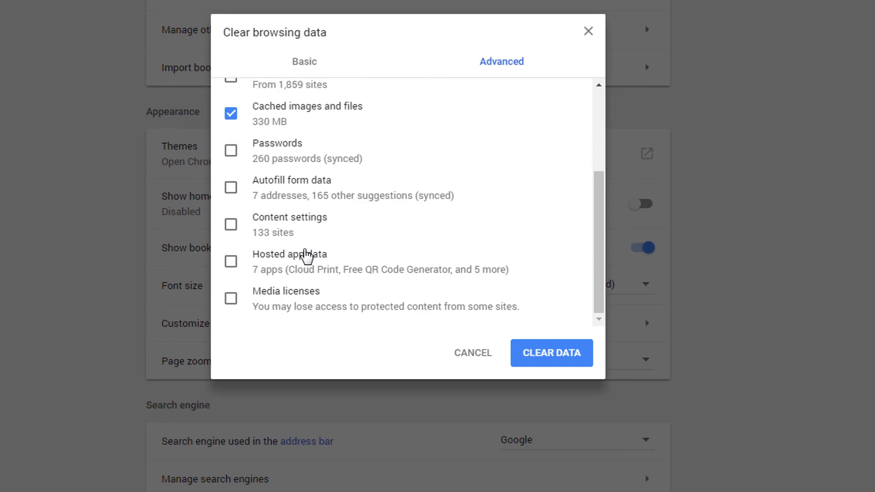
pyautogui.scroll(2, 305, 255)
pyautogui.scroll(2, 381, 215)
pyautogui.scroll(-2, 389, 264)
pyautogui.scroll(2, 321, 259)
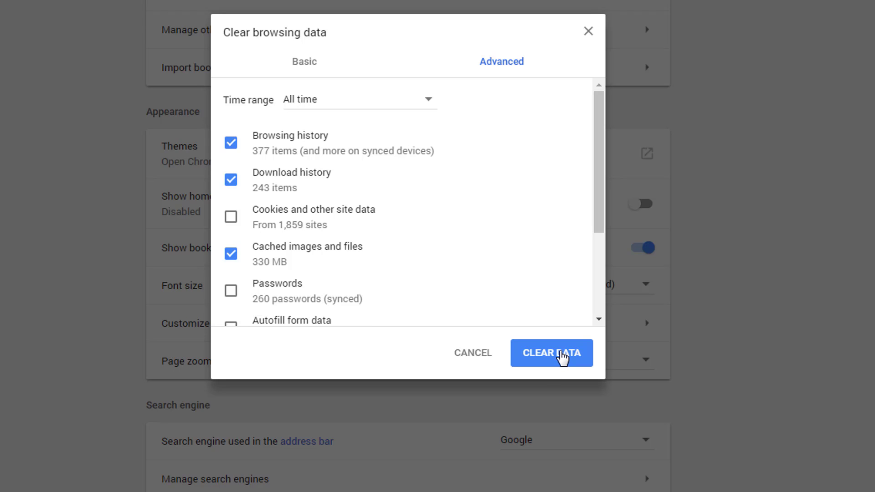
pyautogui.click(401, 98)
pyautogui.click(377, 174)
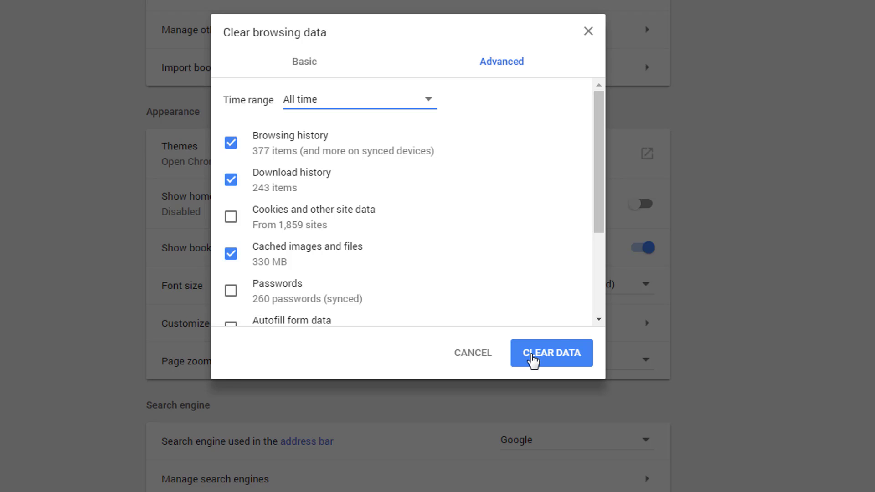
pyautogui.click(532, 360)
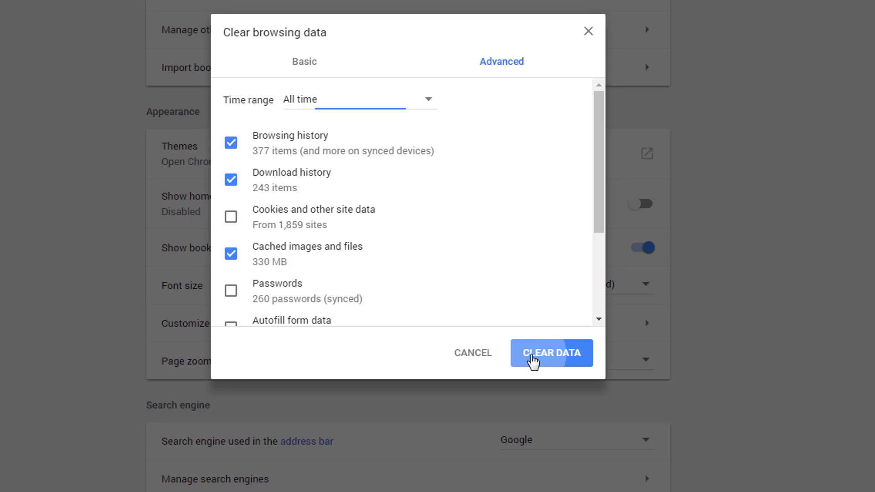
pyautogui.click(532, 355)
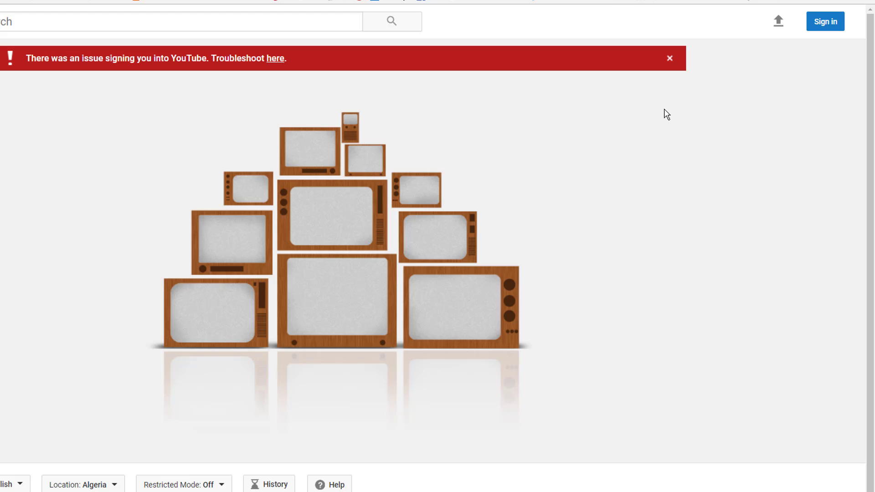
# Sign in to YouTube with the autofilled Google email and saved password.
pyautogui.click(838, 20)
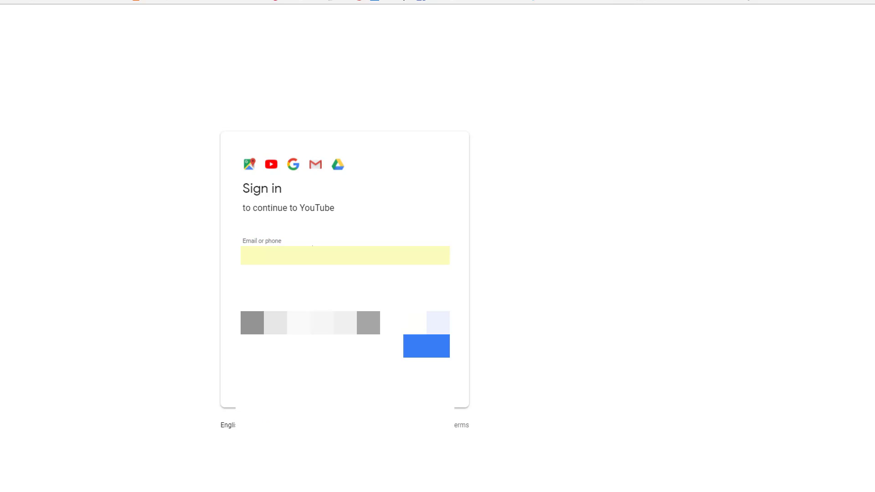
pyautogui.press('Down')
pyautogui.press('Down')
pyautogui.press('Up')
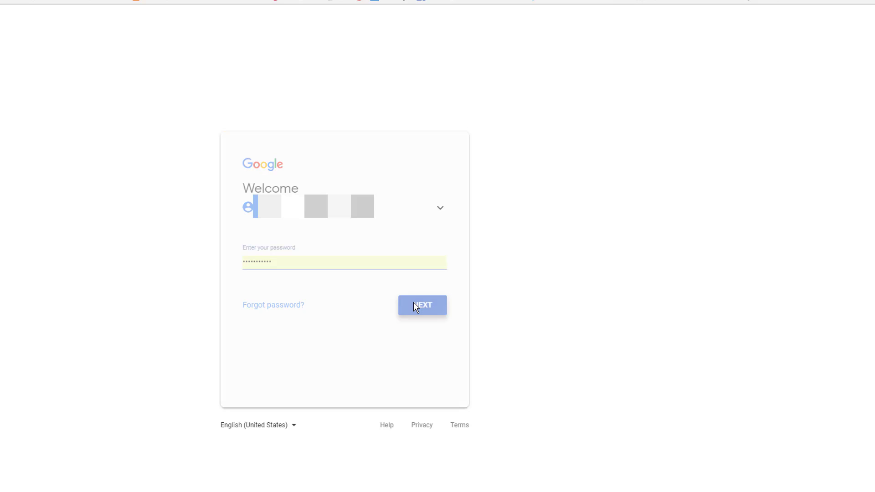
pyautogui.click(414, 302)
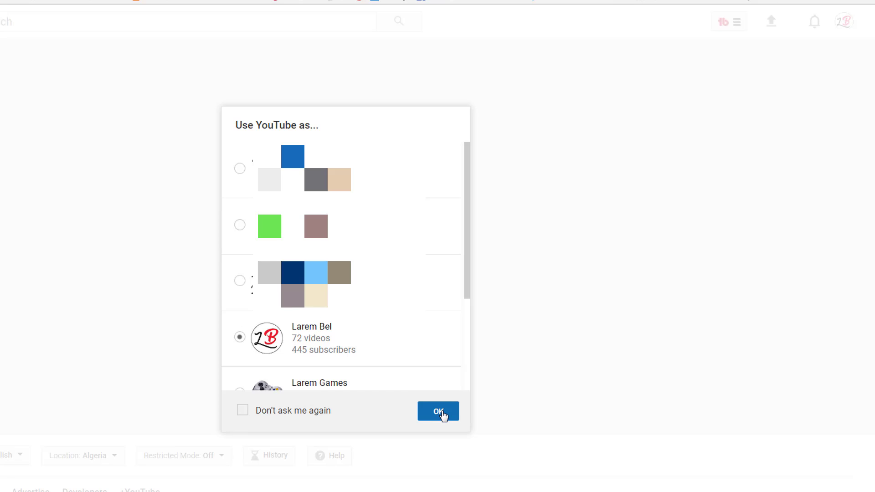
# Pick YouTube as the channel and scroll through its channel home page.
pyautogui.click(438, 411)
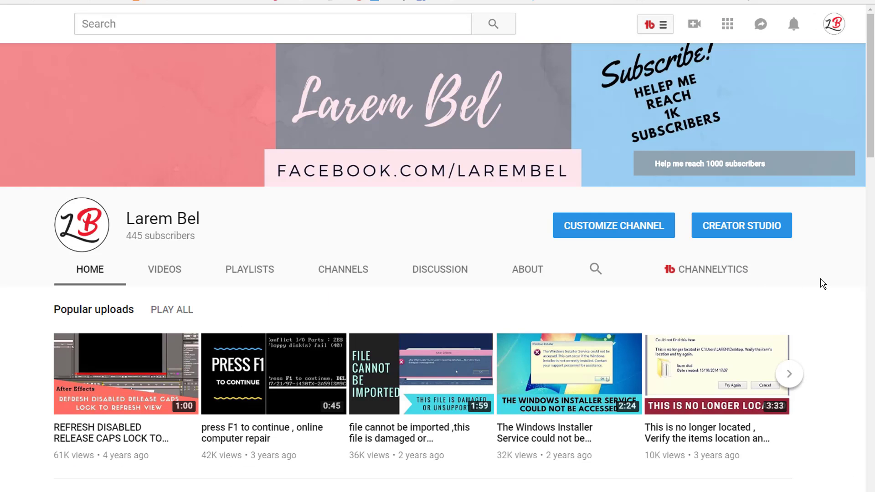
pyautogui.scroll(-3, 822, 283)
pyautogui.scroll(-4, 823, 283)
pyautogui.scroll(7, 822, 283)
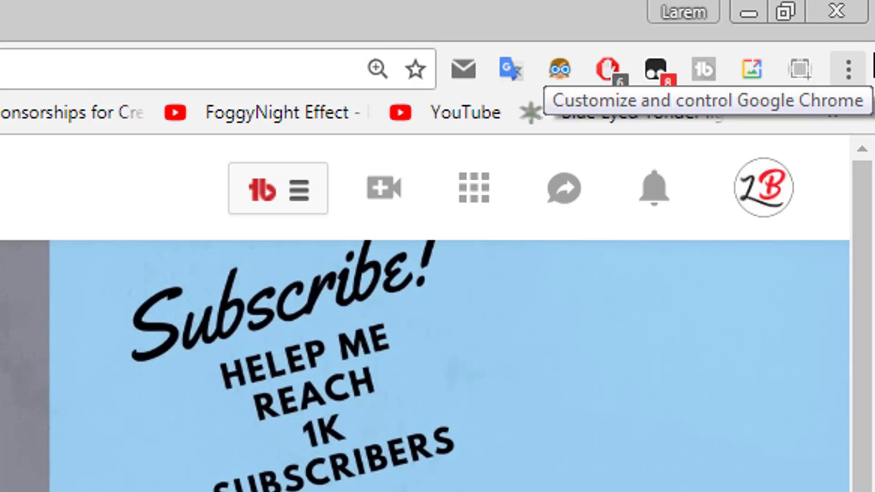
# Confirm under Settings > Content settings > Cookies that sites may save and read cookie data.
pyautogui.click(842, 69)
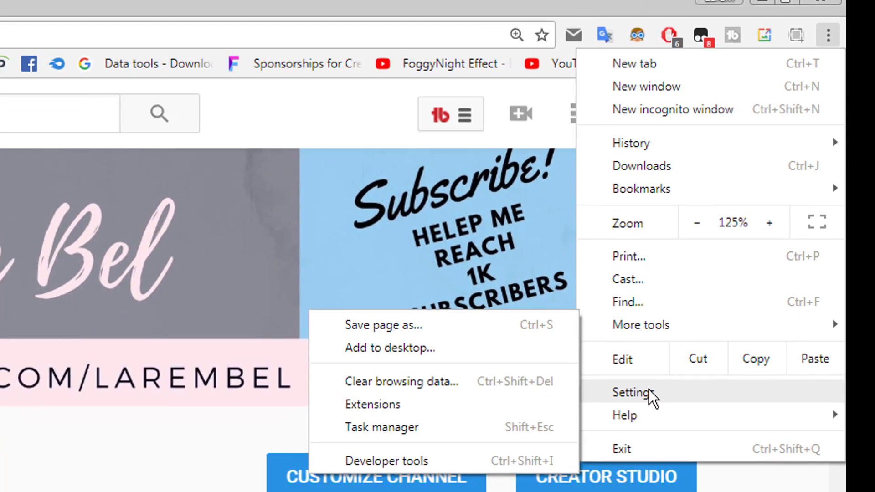
pyautogui.click(649, 389)
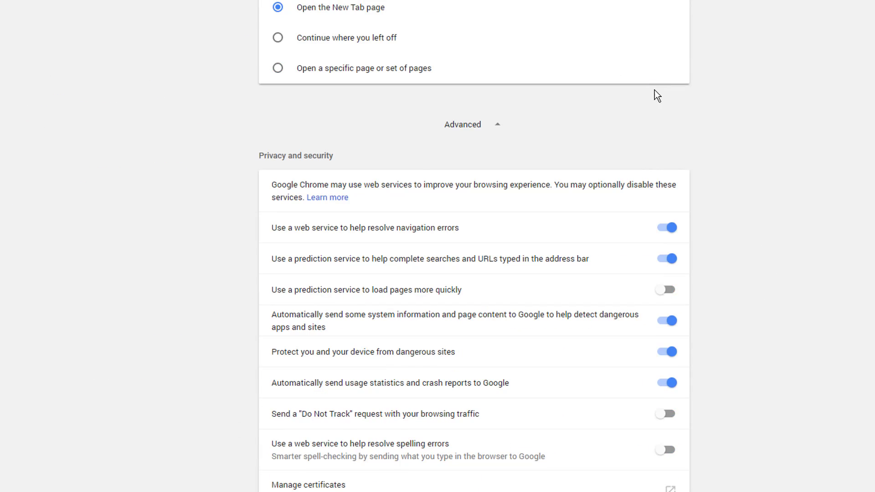
pyautogui.scroll(-3, 657, 95)
pyautogui.scroll(-4, 668, 156)
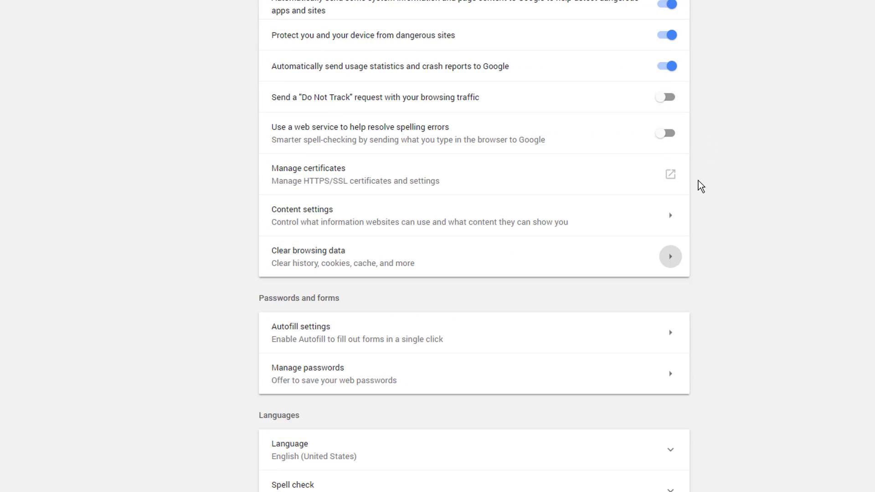
pyautogui.click(302, 222)
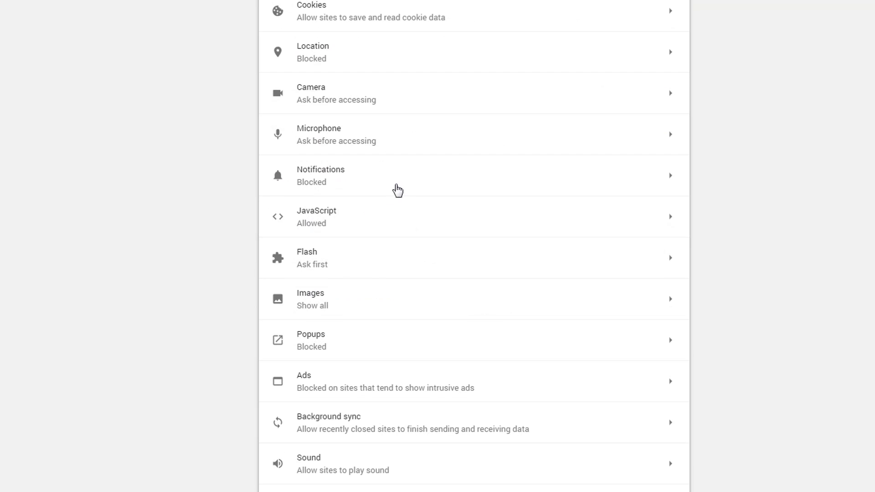
pyautogui.scroll(1, 312, 24)
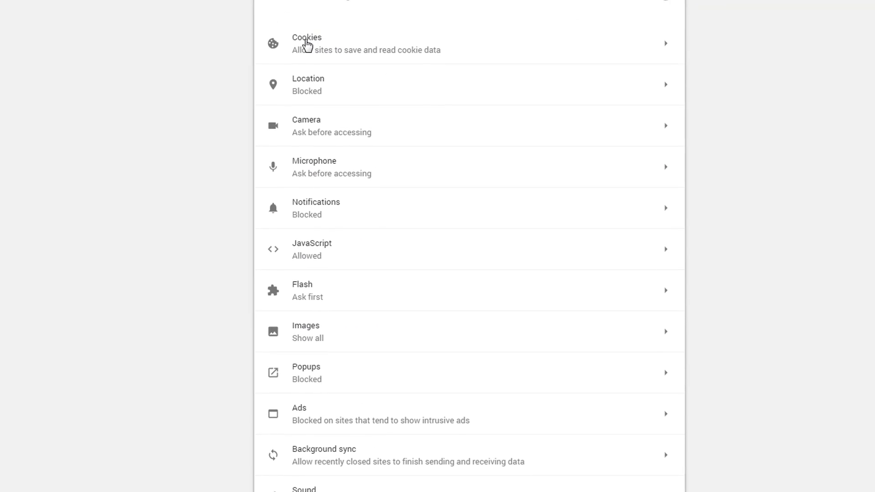
pyautogui.click(357, 54)
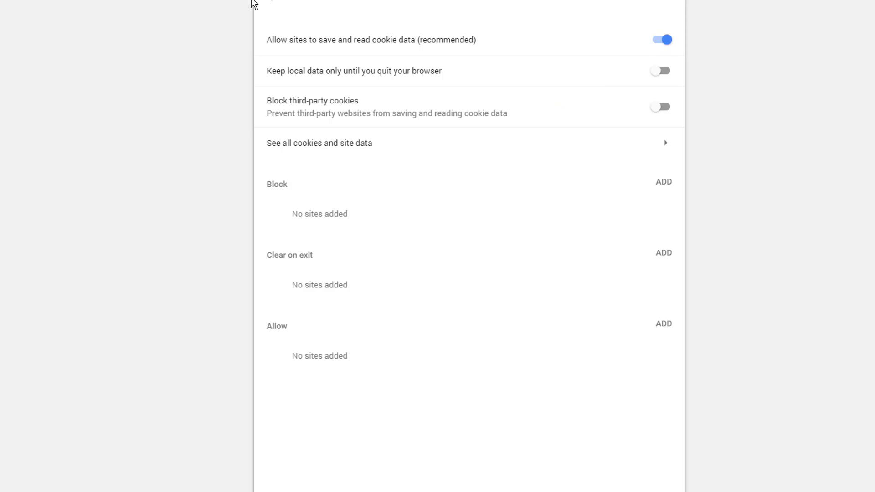
pyautogui.click(272, 5)
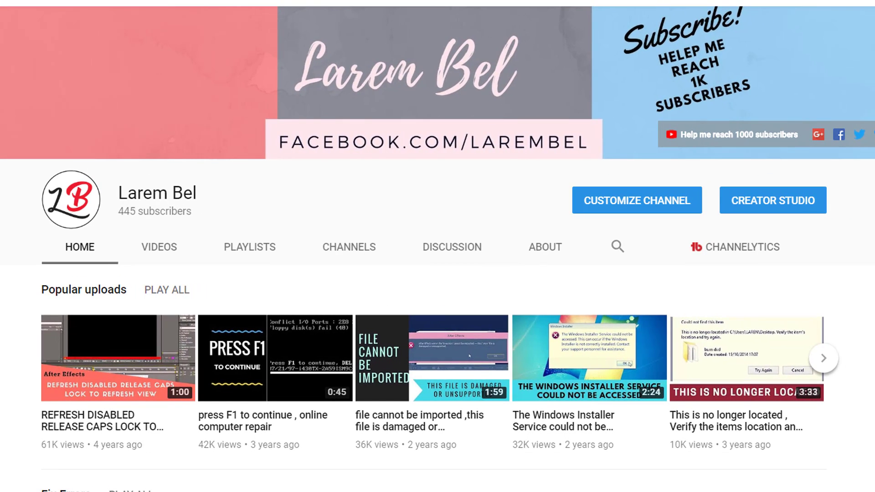
pyautogui.scroll(-3, 438, 267)
pyautogui.scroll(-3, 438, 267)
pyautogui.scroll(-3, 438, 267)
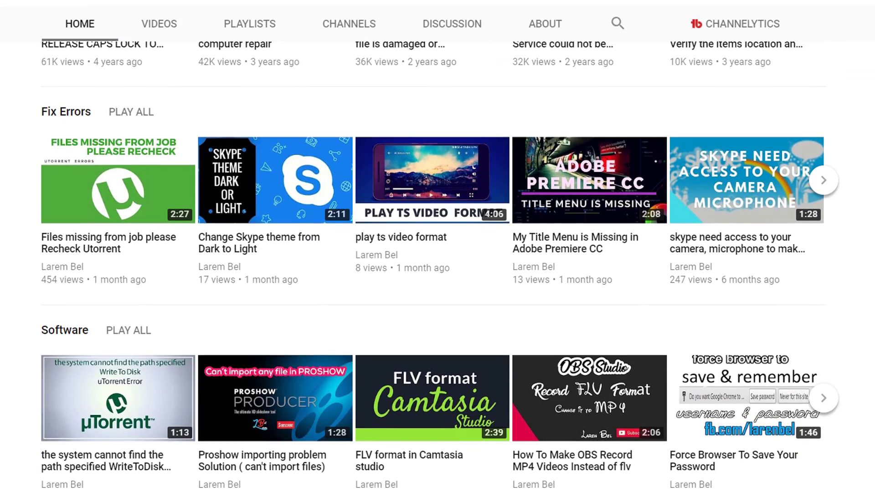
pyautogui.scroll(-1, 438, 267)
pyautogui.scroll(-10, 438, 267)
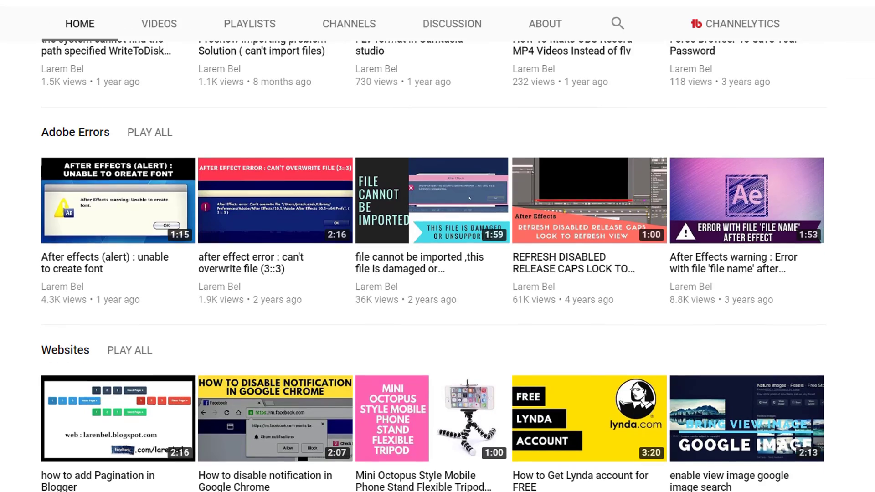
pyautogui.scroll(-10, 872, 64)
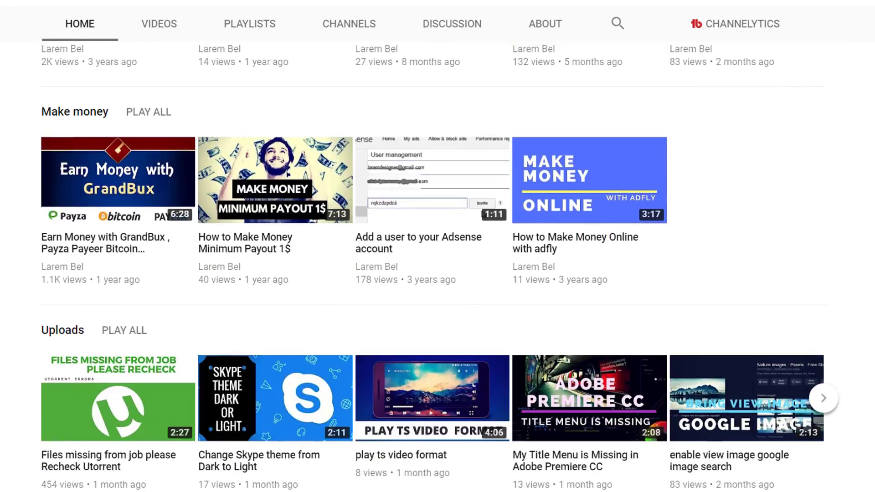
pyautogui.scroll(20, 872, 64)
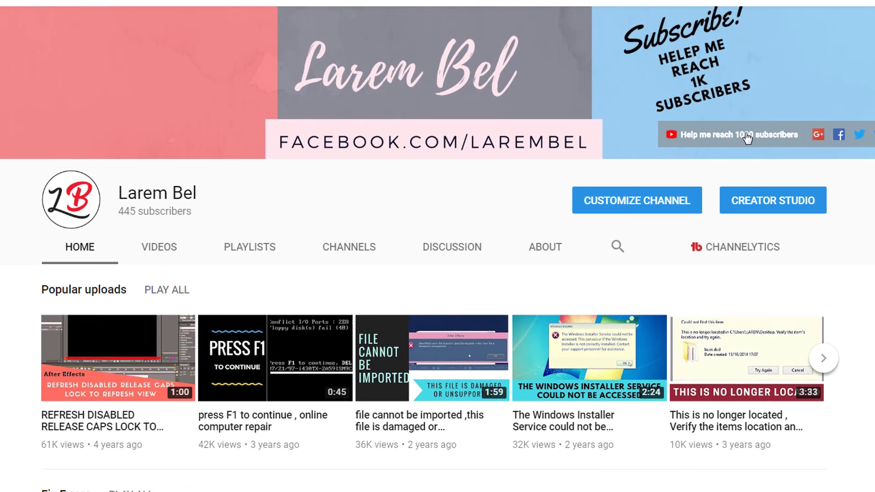